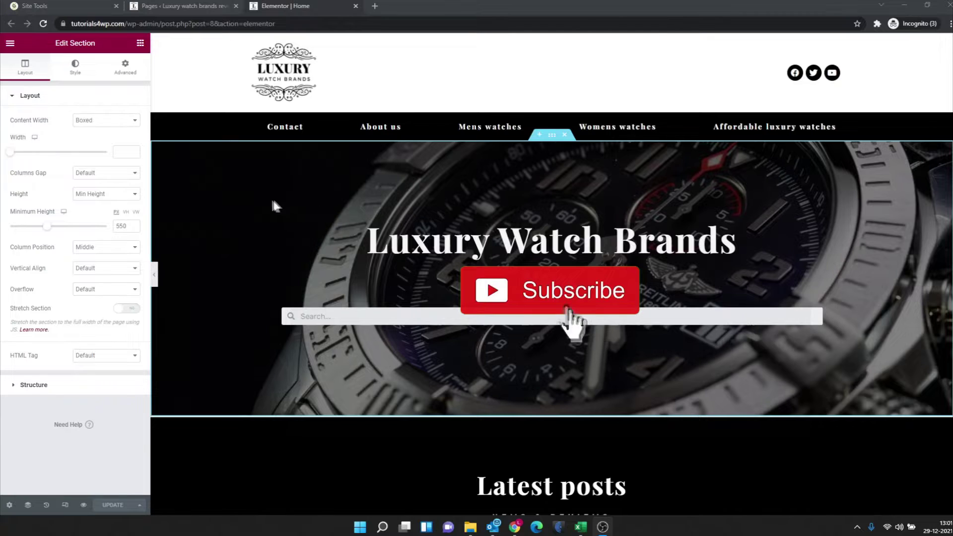
Open the Navigator from the hero section's context menu and drag it to the upper right
right_click(304, 199)
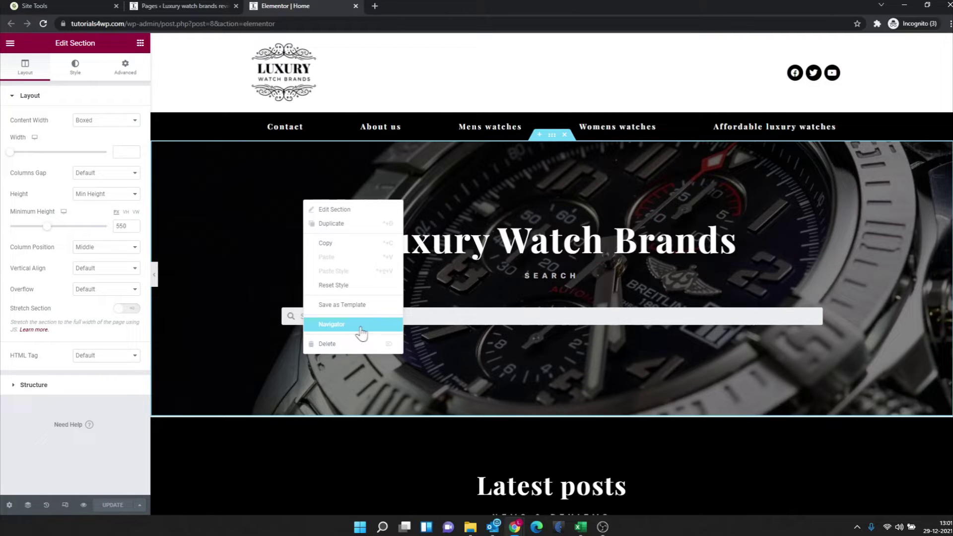
left_click(370, 325)
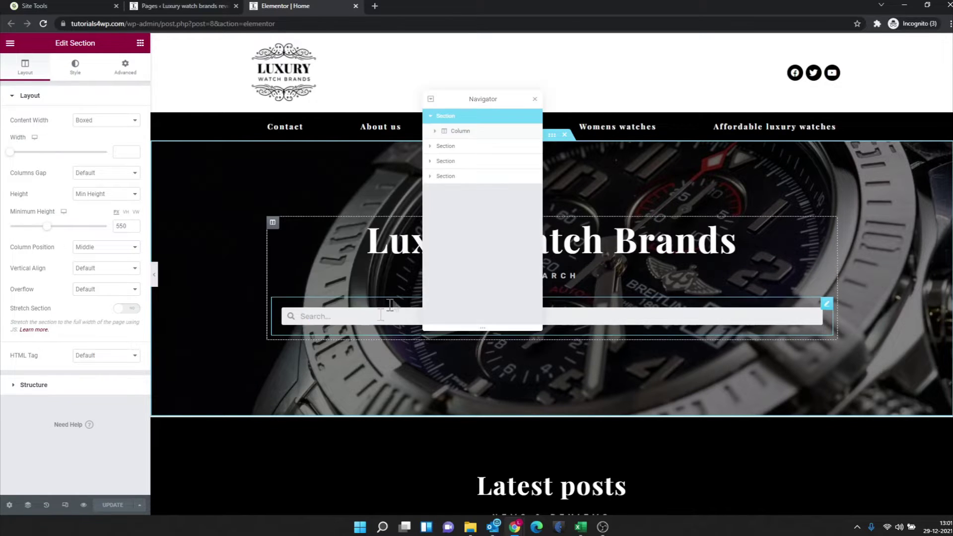
left_click_drag(478, 98, 770, 178)
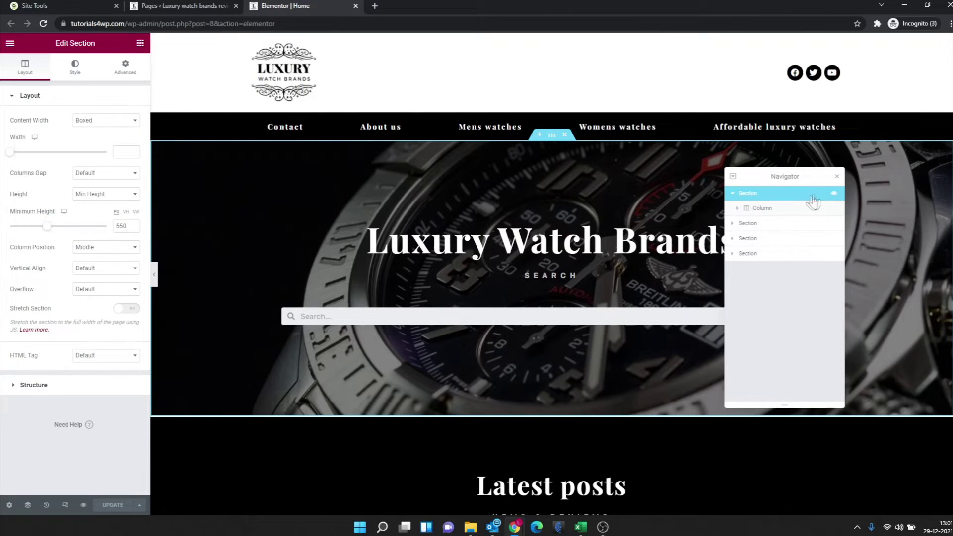
Close the Navigator, reopen it from the bottom bar, and drag it over the hero's left edge
left_click(837, 177)
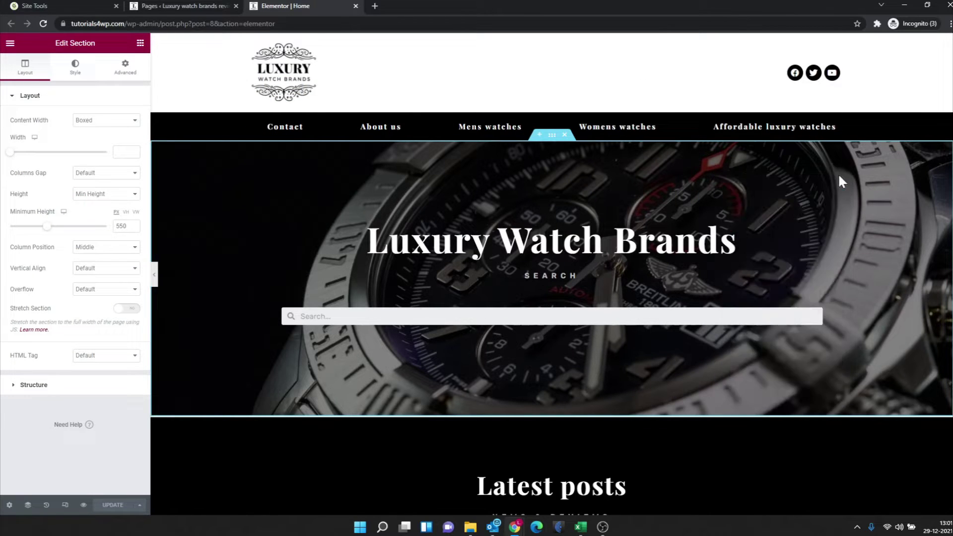
left_click(28, 506)
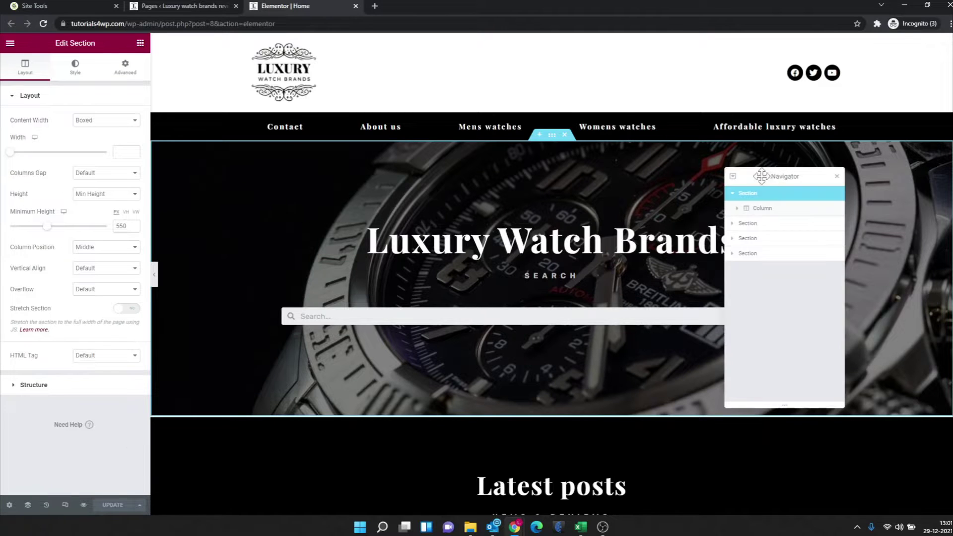
left_click_drag(784, 174, 519, 91)
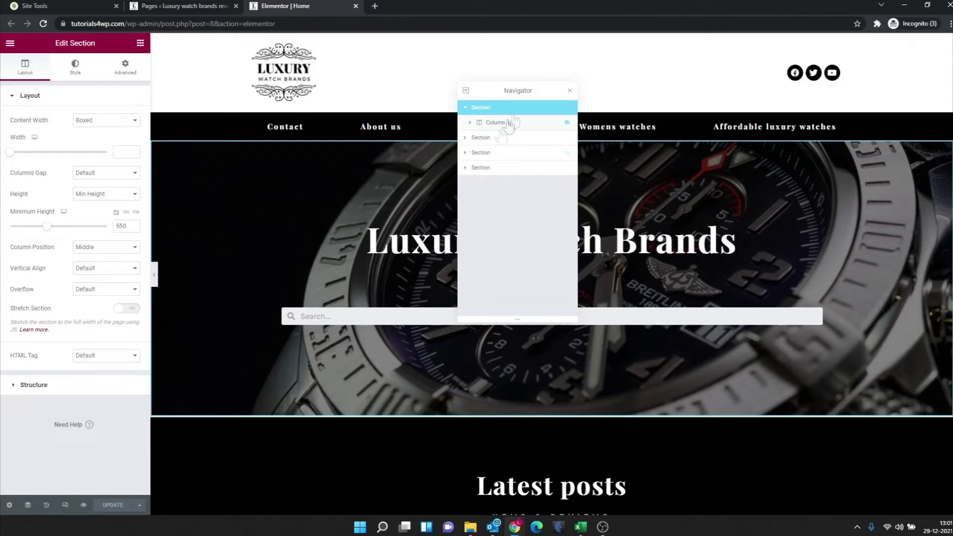
left_click_drag(494, 91, 307, 76)
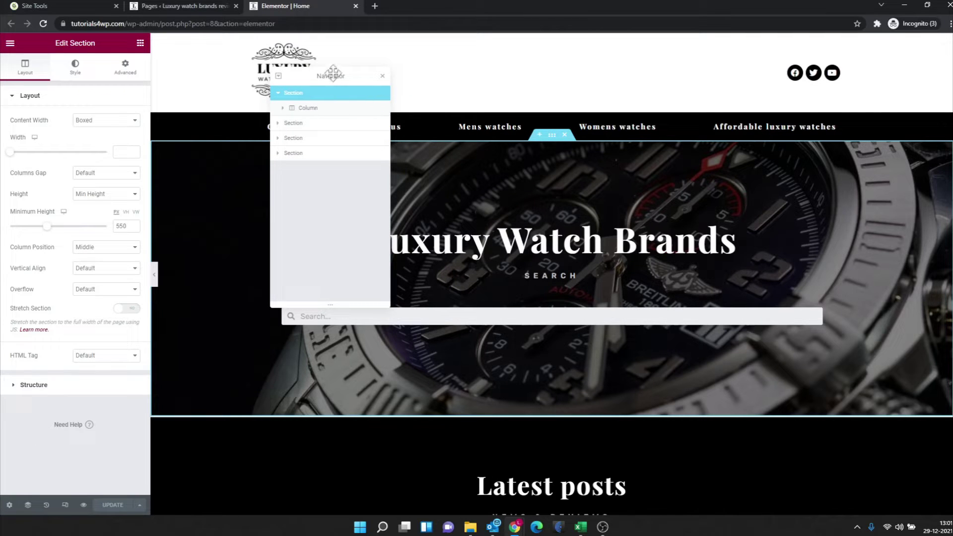
left_click_drag(332, 75, 226, 69)
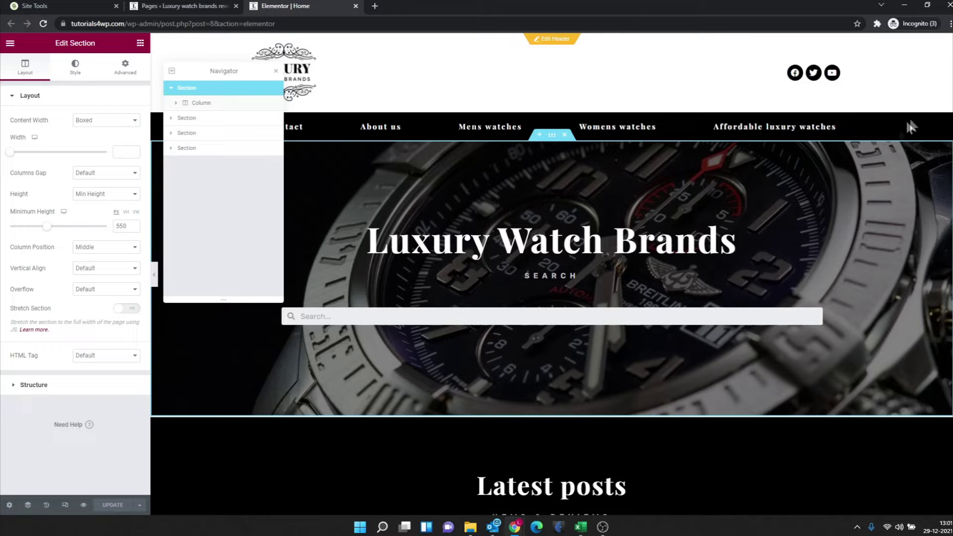
scroll(832, 152, "down", 3)
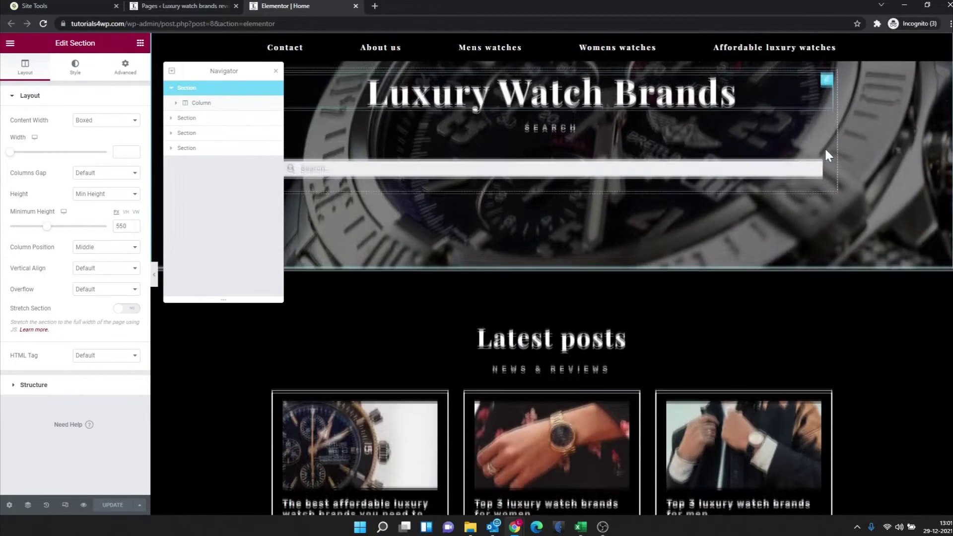
scroll(823, 151, "down", 3)
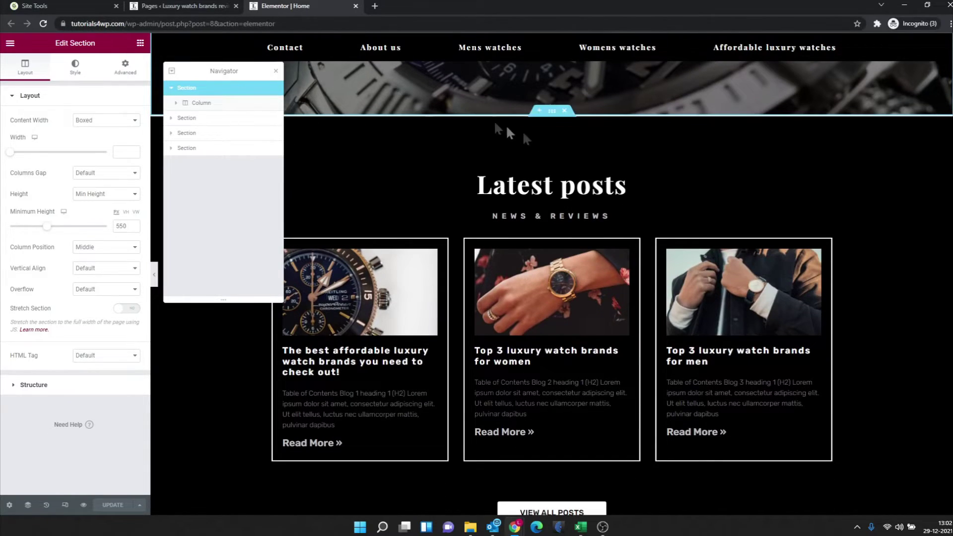
scroll(544, 184, "up", 6)
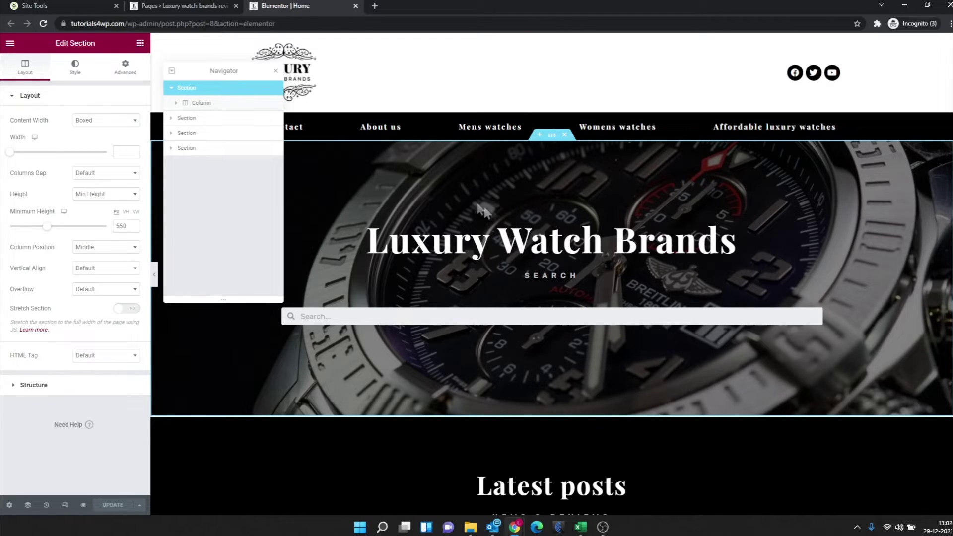
Expand the hero Column and select its Heading, Text Editor and Search Form widgets, then the Luxury Watch Brands heading
left_click(177, 103)
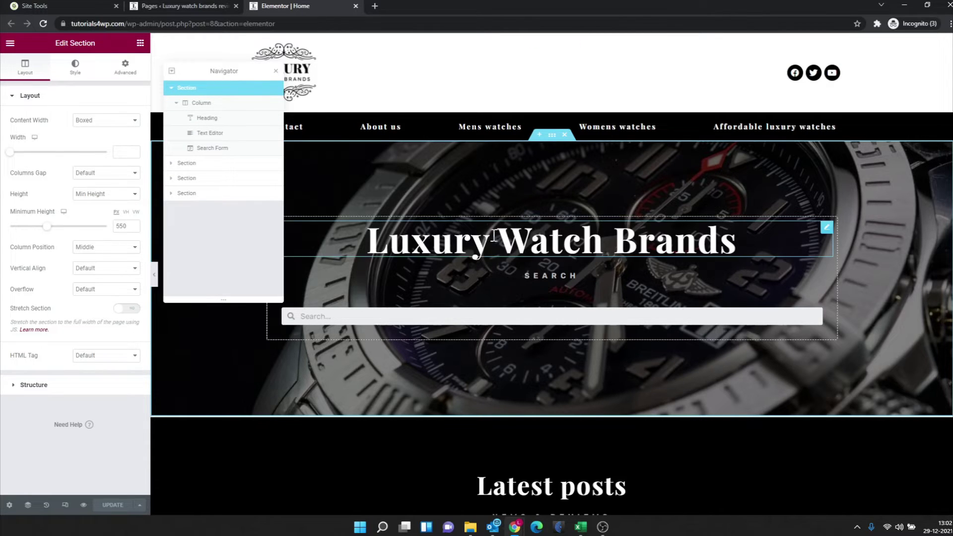
left_click(234, 122)
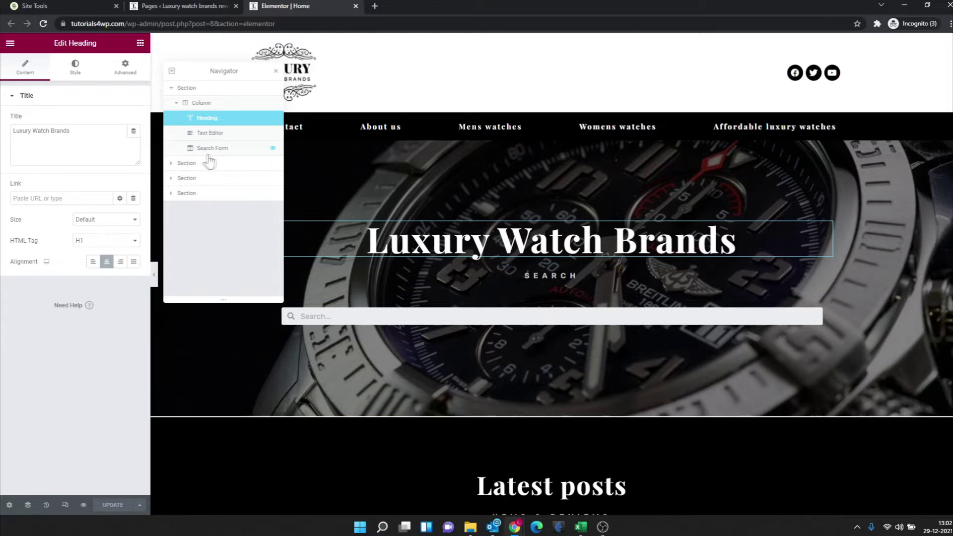
left_click(212, 133)
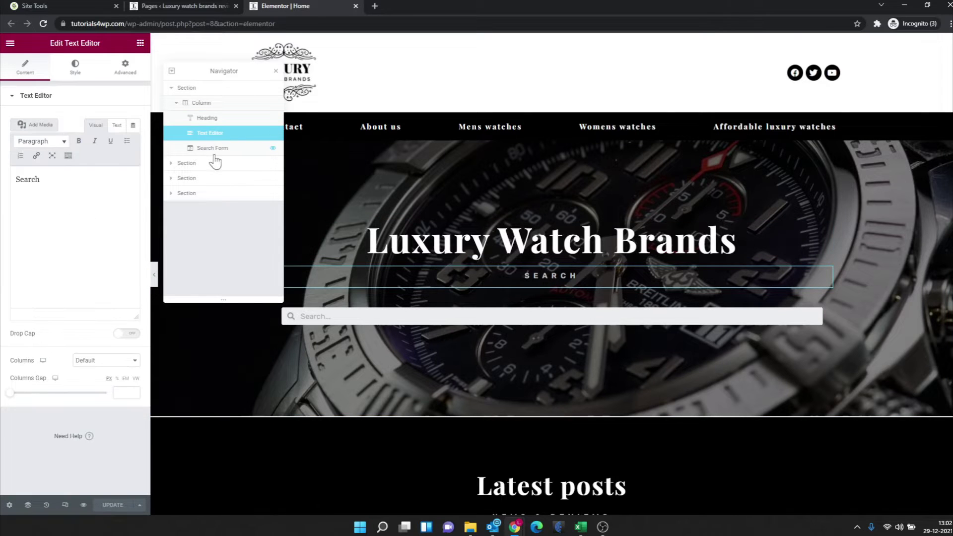
left_click(214, 152)
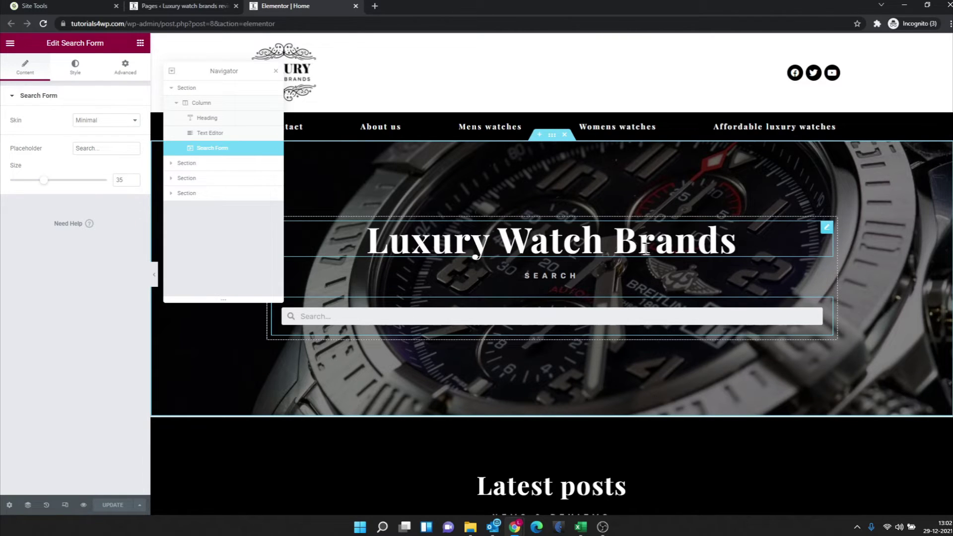
left_click(723, 236)
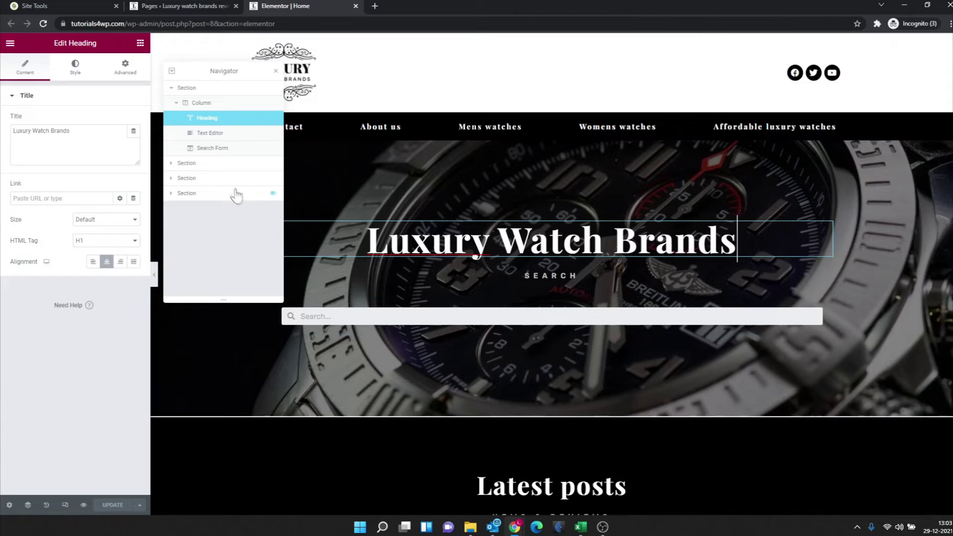
left_click(221, 154)
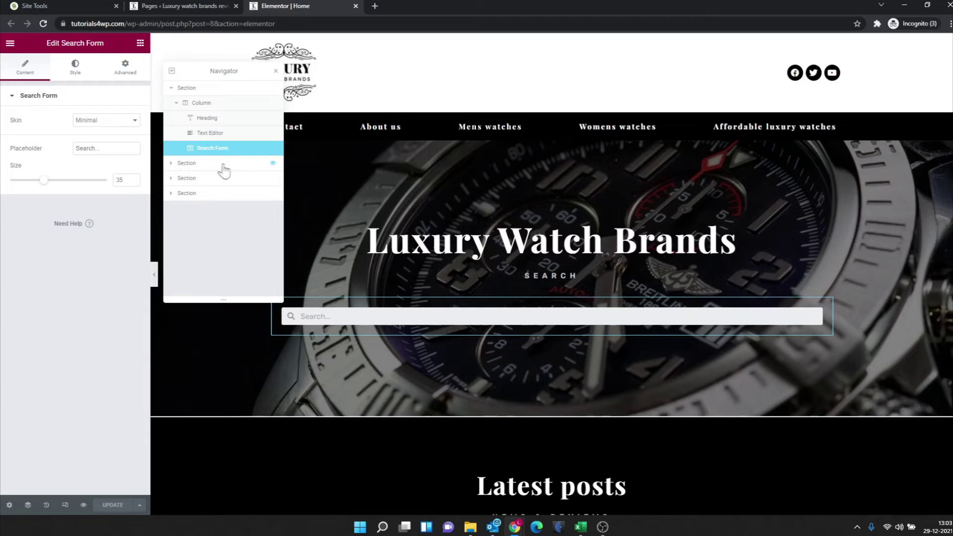
Scroll to the bottom of the canvas and expand the fourth section to show its Column
scroll(750, 109, "down", 10)
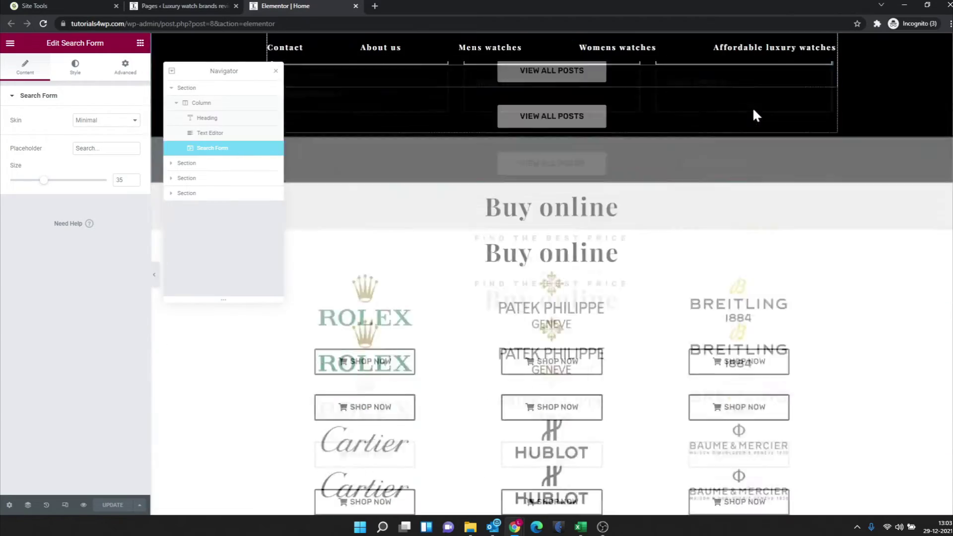
scroll(752, 112, "down", 10)
scroll(776, 159, "up", 5)
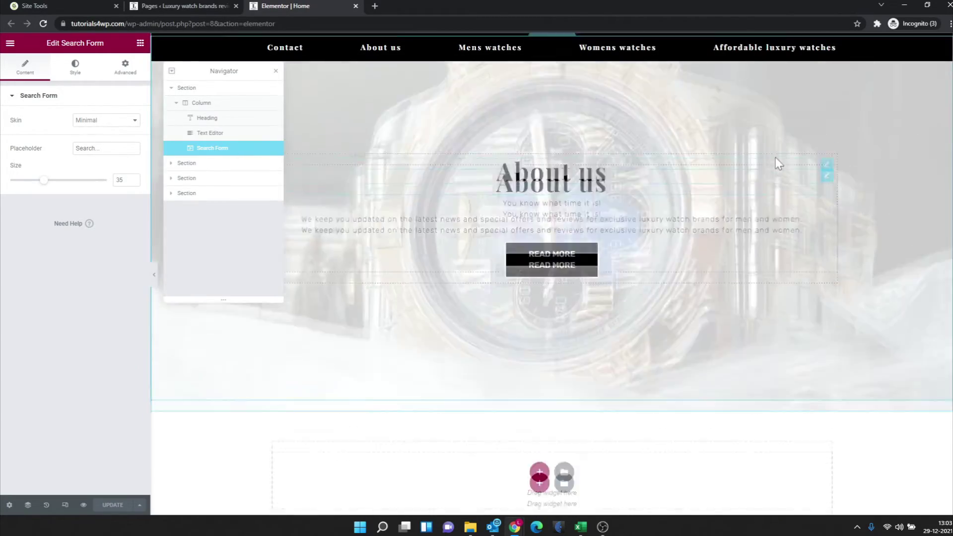
scroll(775, 157, "up", 10)
scroll(782, 159, "down", 4)
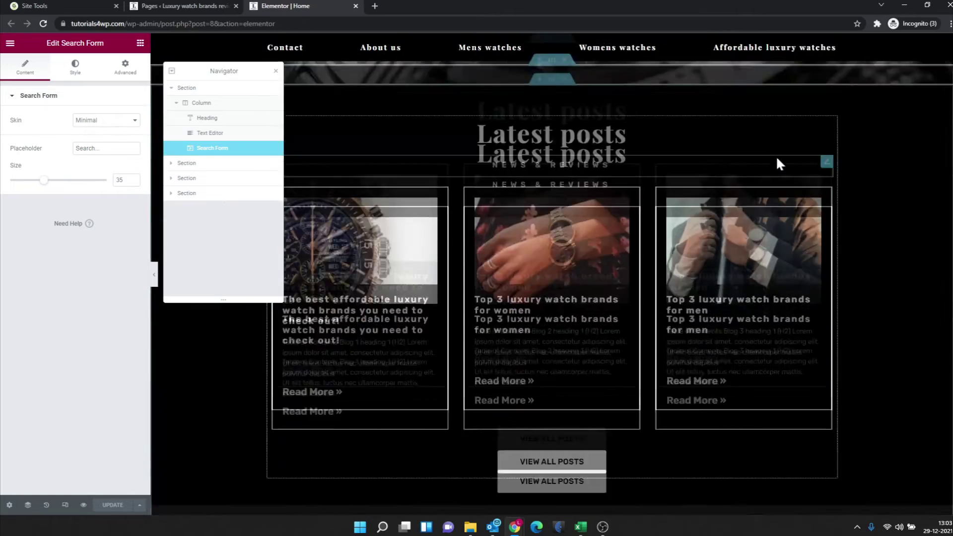
scroll(776, 164, "down", 4)
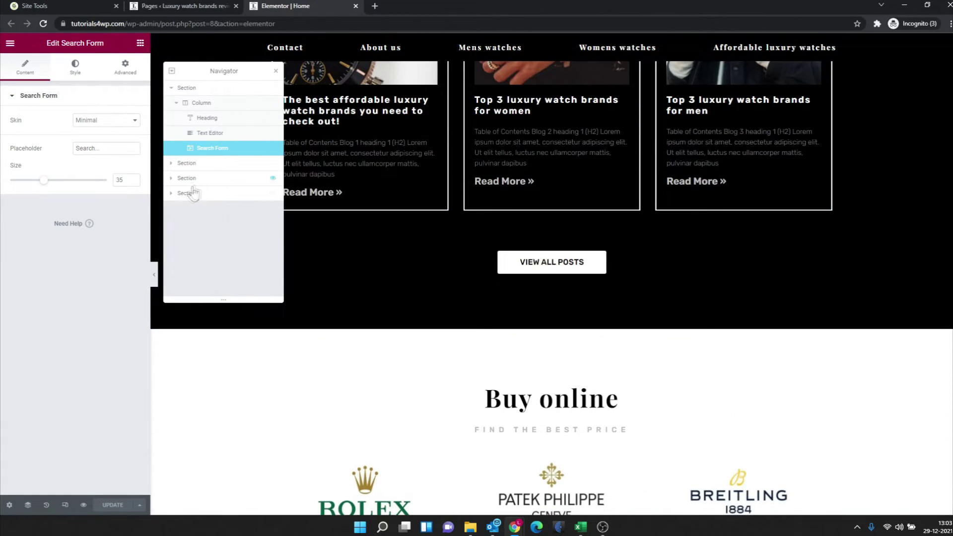
left_click(171, 195)
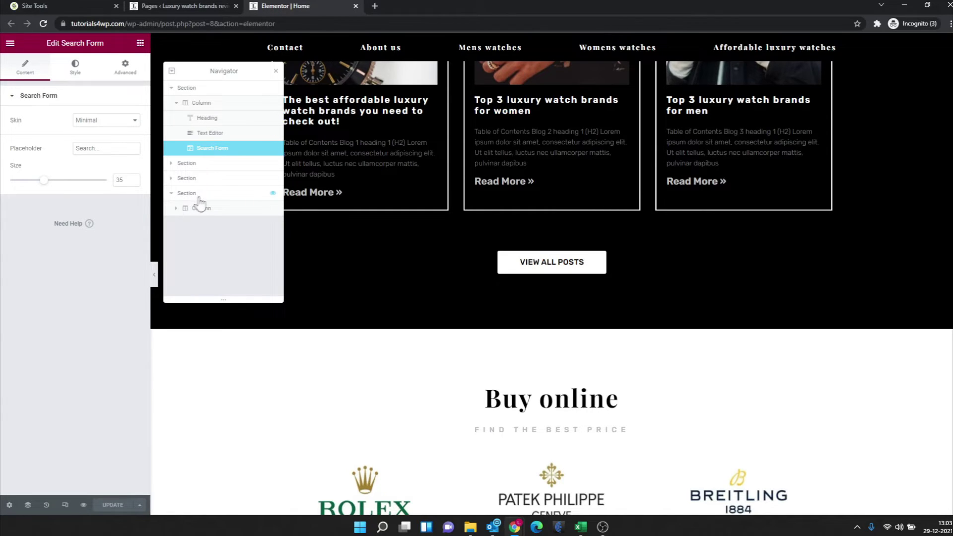
Select the About us column, move the Navigator to the top right, and expand the column
left_click(206, 210)
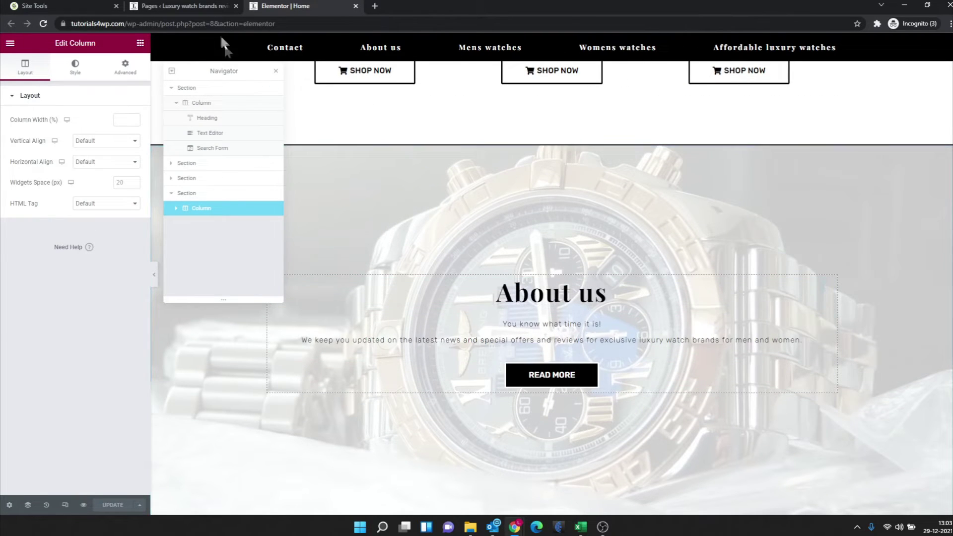
left_click_drag(210, 71, 591, 40)
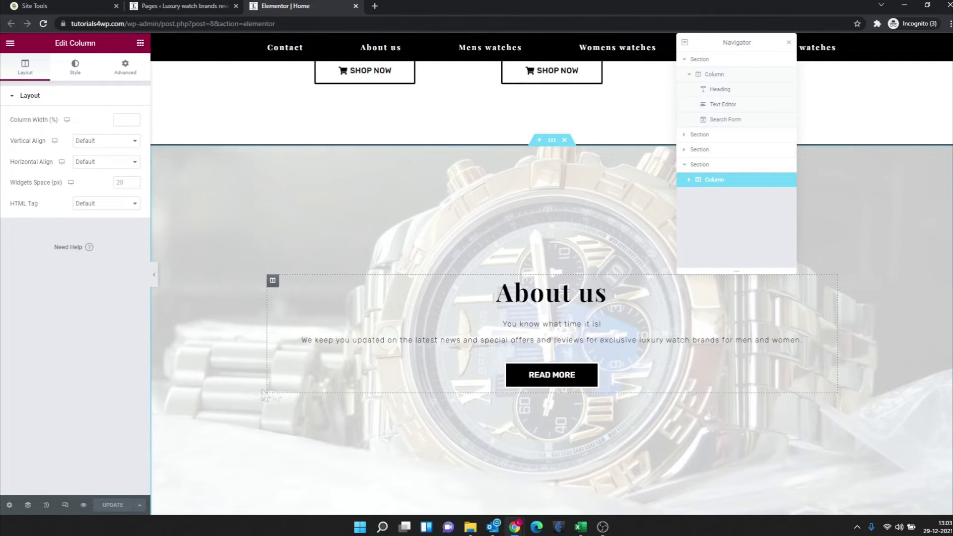
left_click(688, 181)
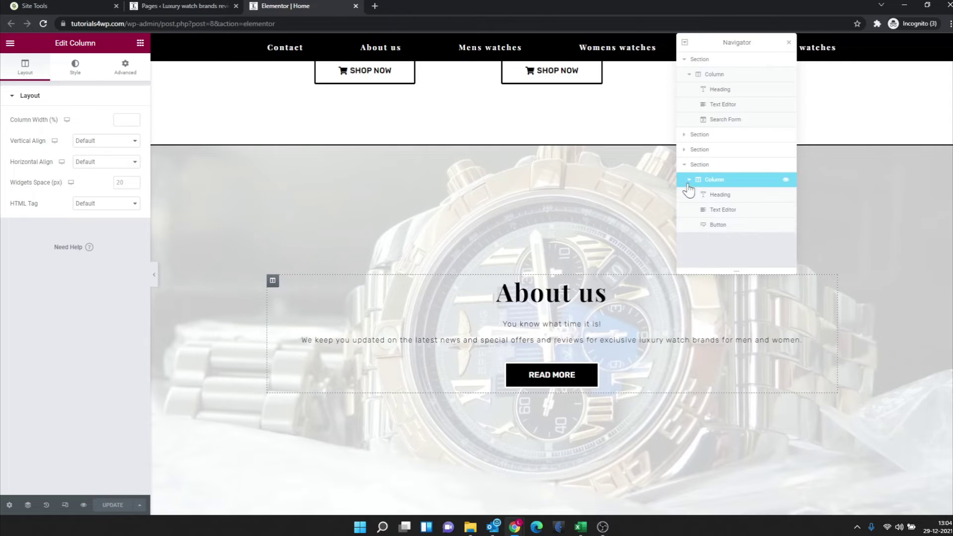
Select the About us heading, text block and READ MORE button in turn
left_click(740, 199)
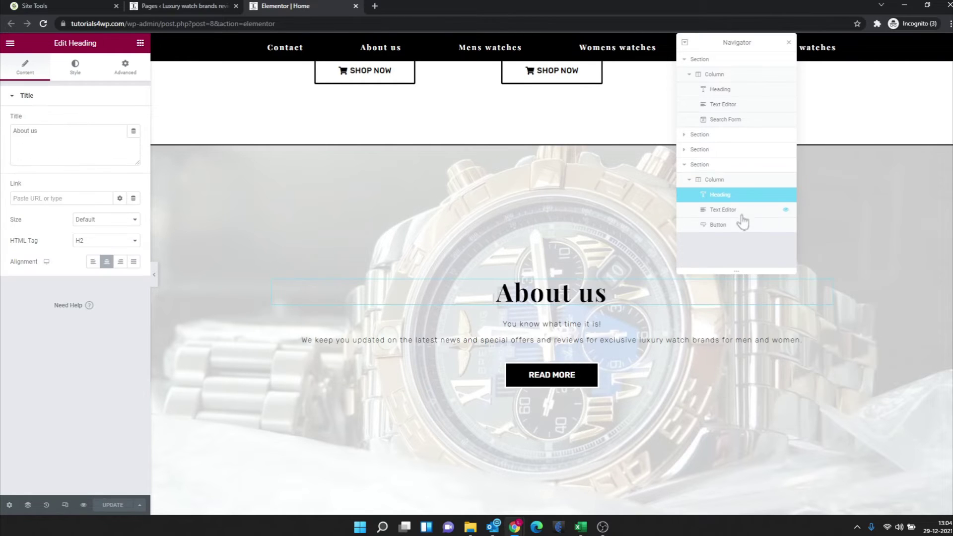
left_click(738, 214)
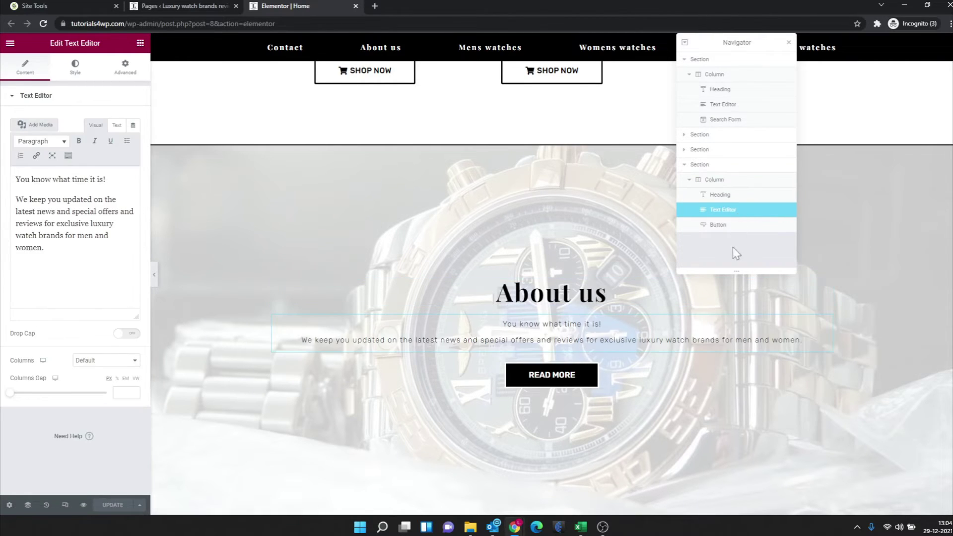
left_click(718, 226)
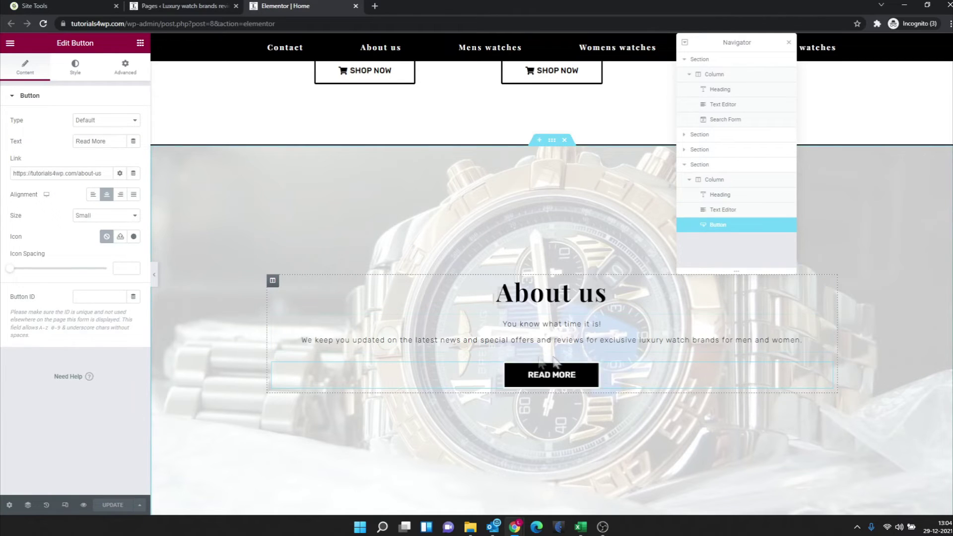
scroll(589, 320, "up", 10)
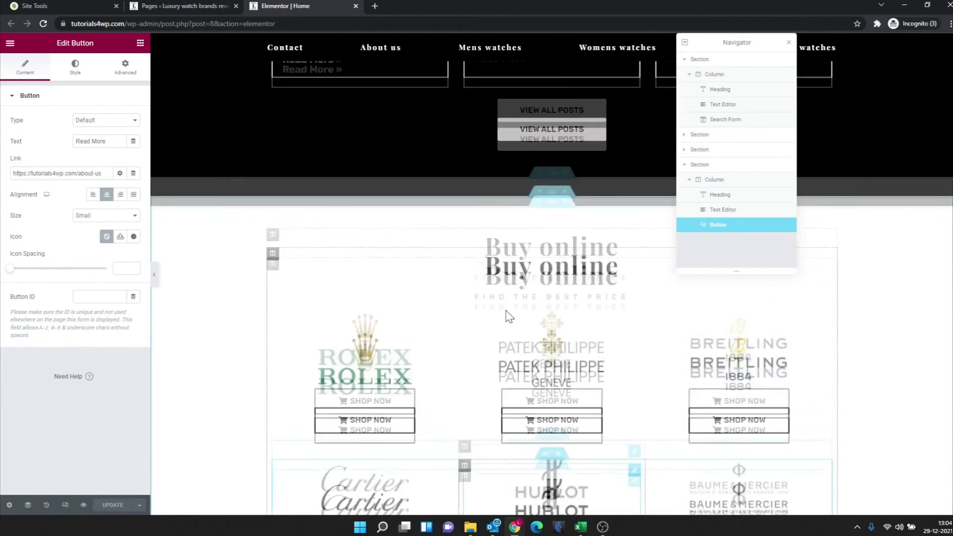
scroll(492, 285, "up", 8)
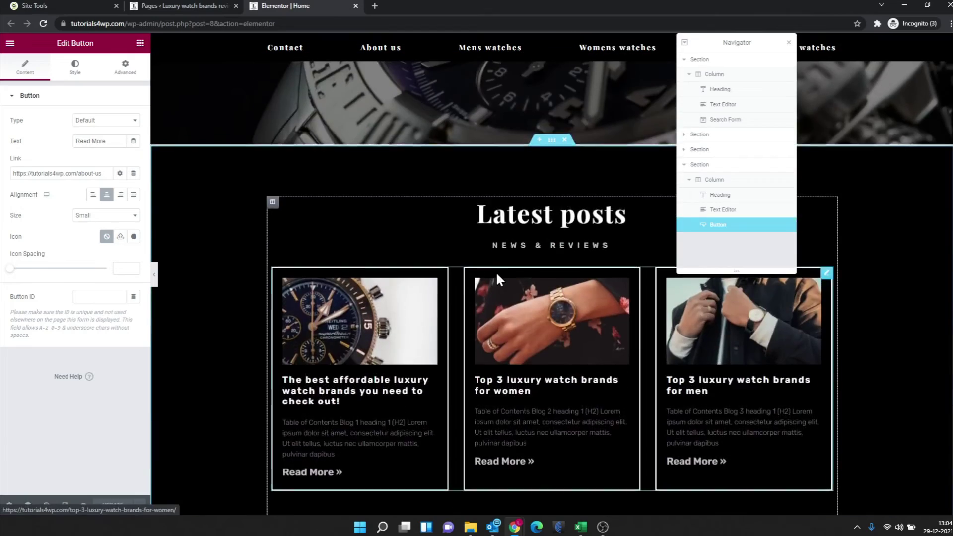
scroll(499, 278, "down", 2)
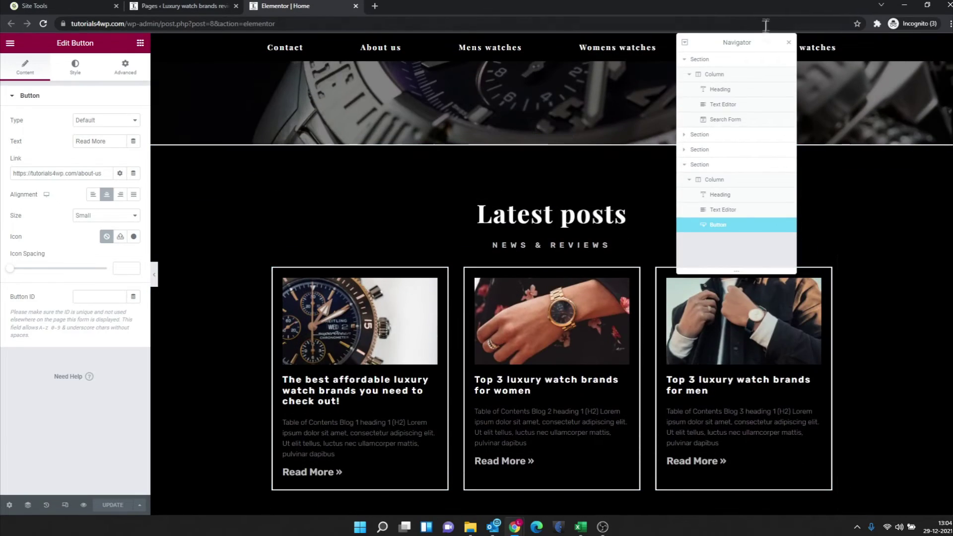
Move the Navigator off the top menu and open the Latest posts widget (Classic skin, 3 columns, 6 posts)
left_click_drag(729, 42, 825, 59)
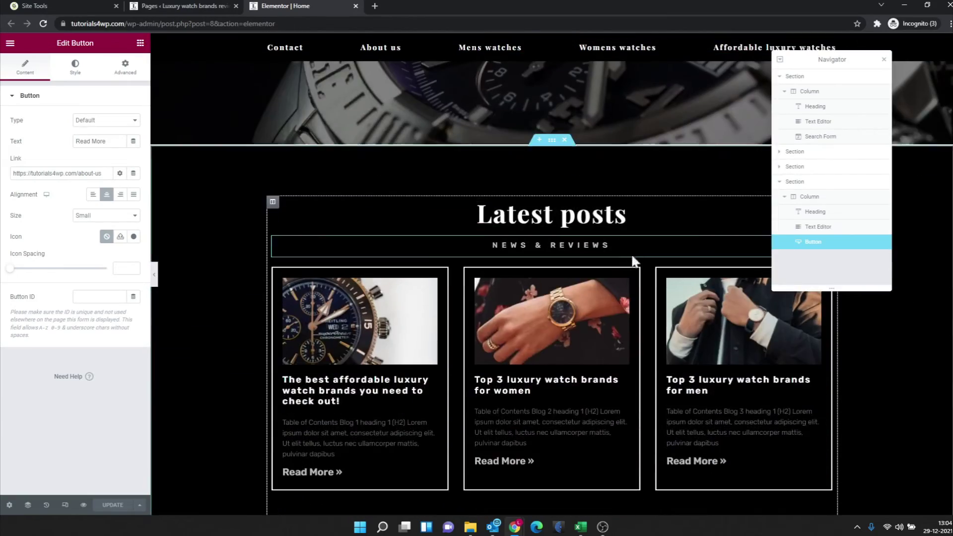
scroll(633, 261, "down", 1)
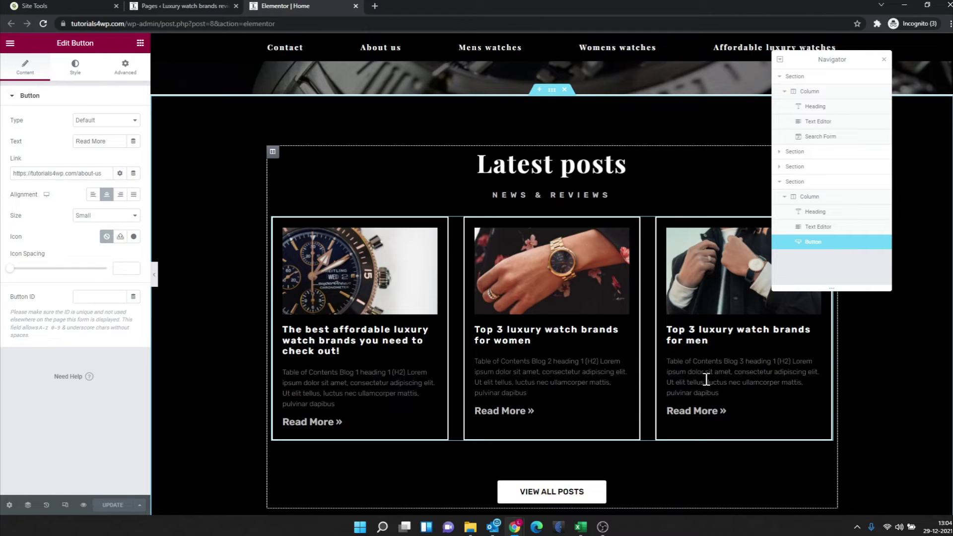
left_click(517, 263)
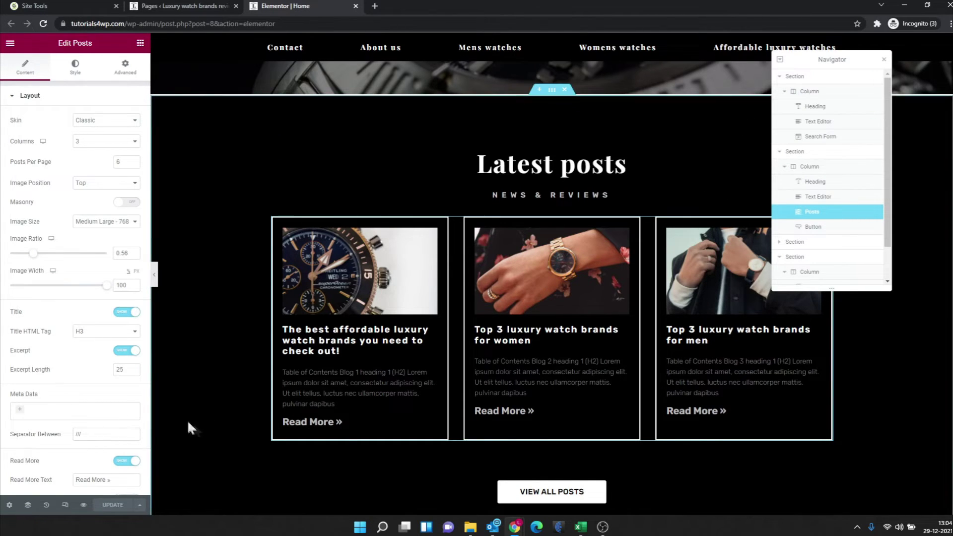
scroll(852, 132, "down", 1)
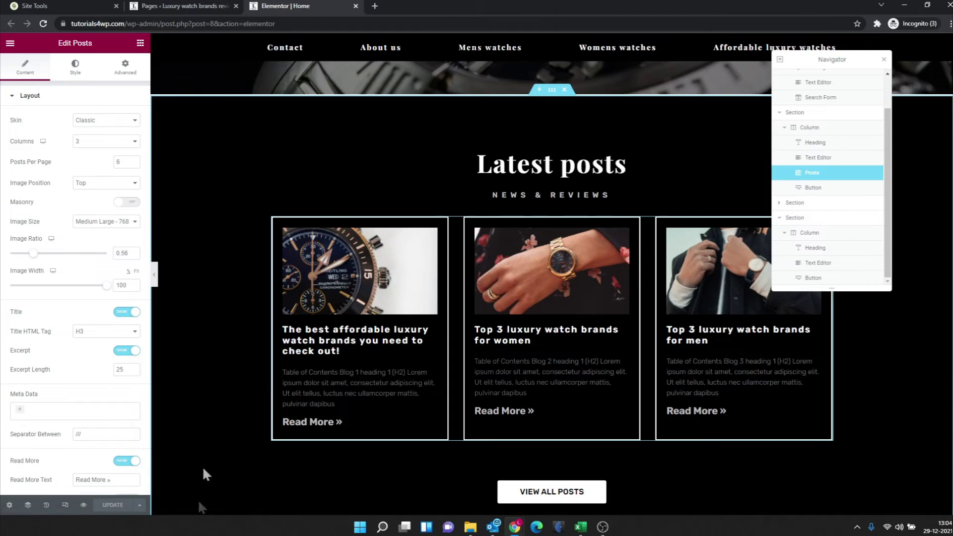
Switch the page preview to tablet width using Responsive Mode
left_click(65, 505)
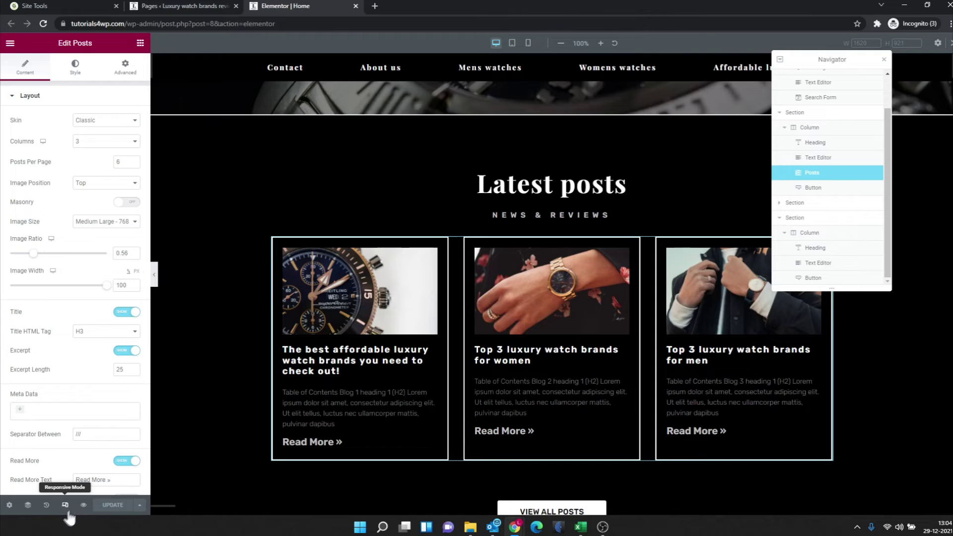
left_click(513, 45)
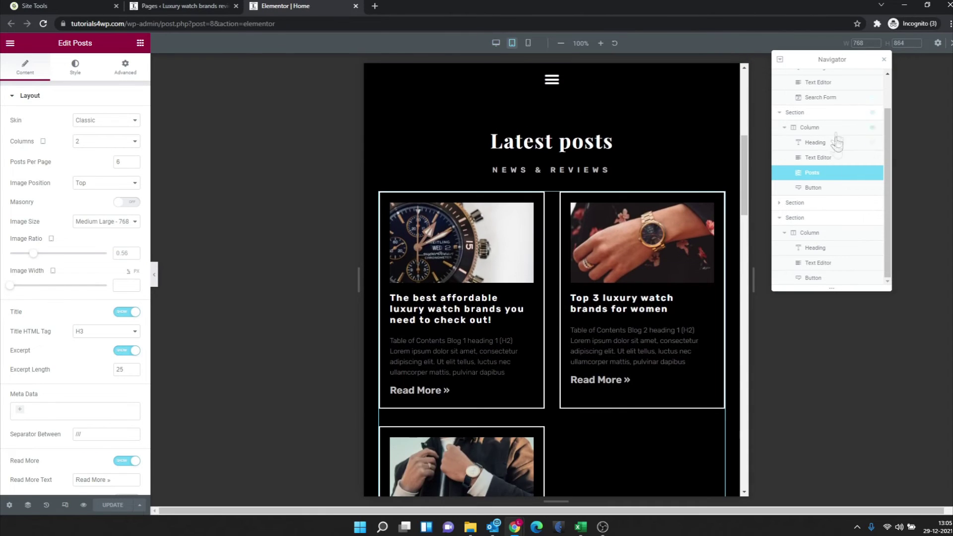
scroll(837, 146, "up", 2)
Select the Luxury Watch Brands heading, Latest posts grid and About us heading from the Navigator
left_click(824, 109)
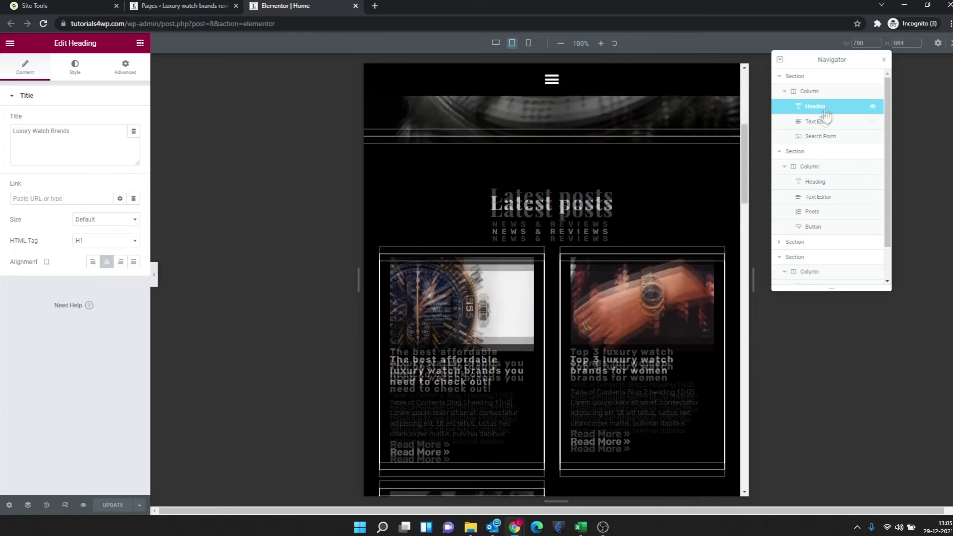
left_click(818, 213)
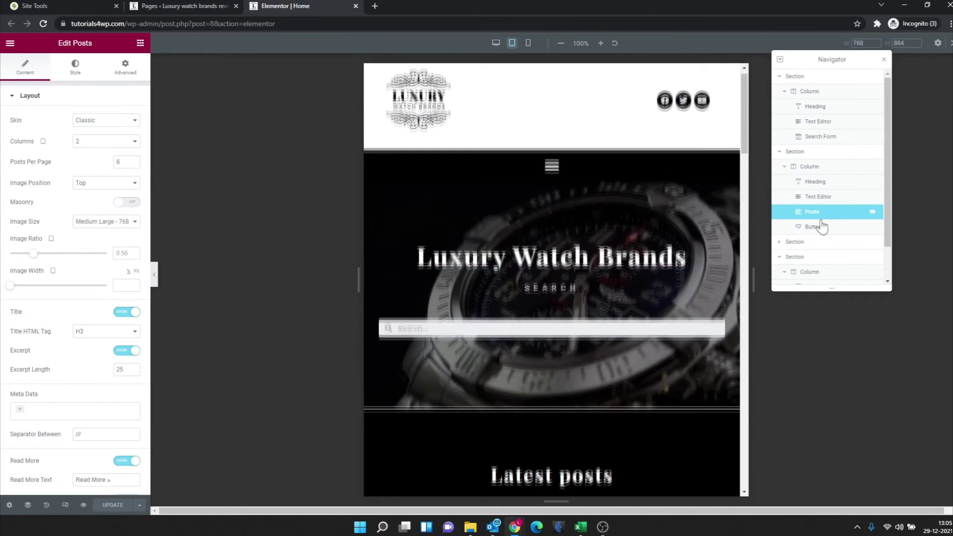
scroll(807, 237, "down", 2)
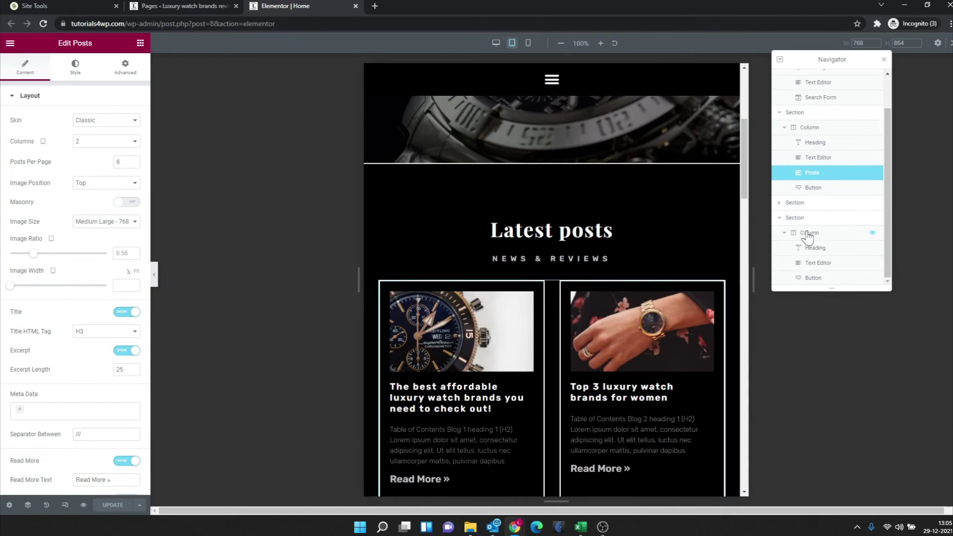
left_click(816, 253)
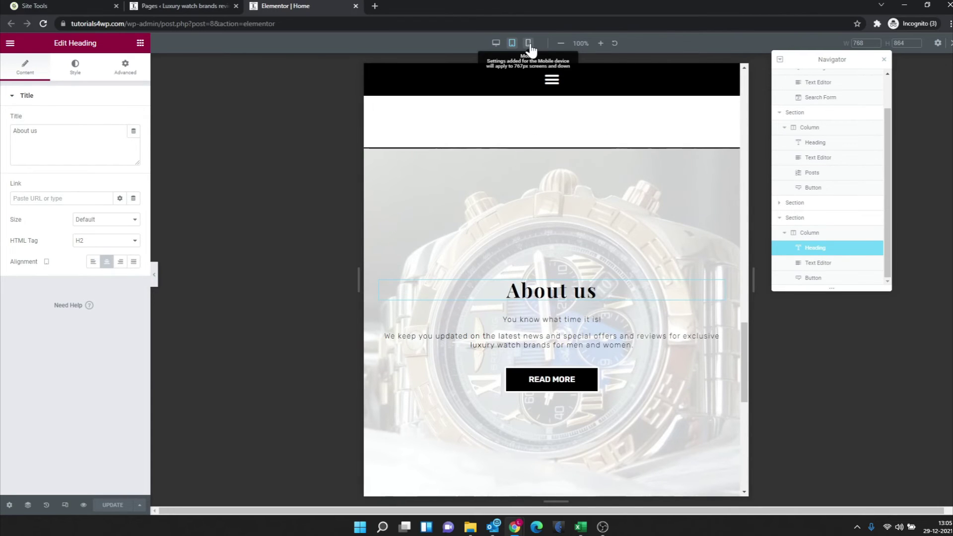
Switch to the 360 mobile preview and open the READ MORE button for editing
left_click(528, 45)
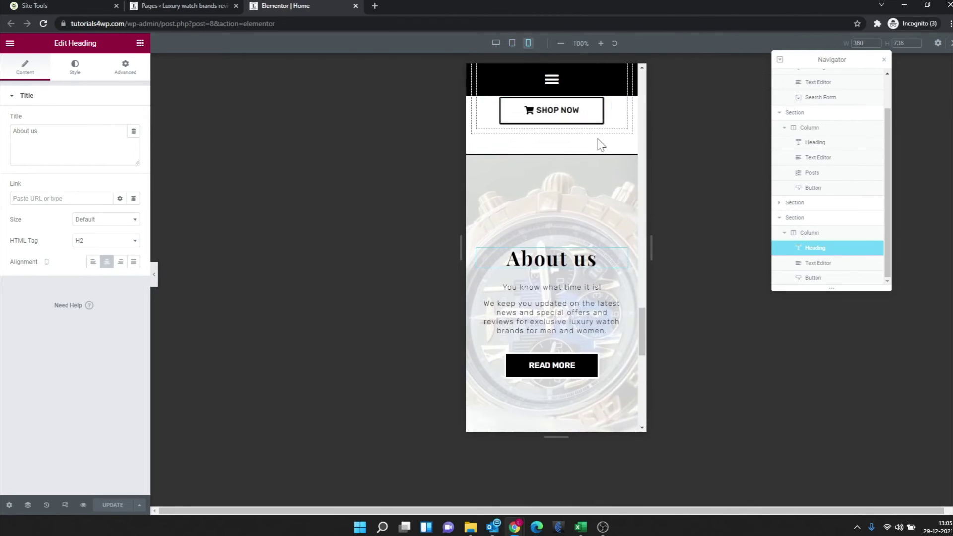
scroll(565, 298, "down", 5)
scroll(570, 297, "up", 1)
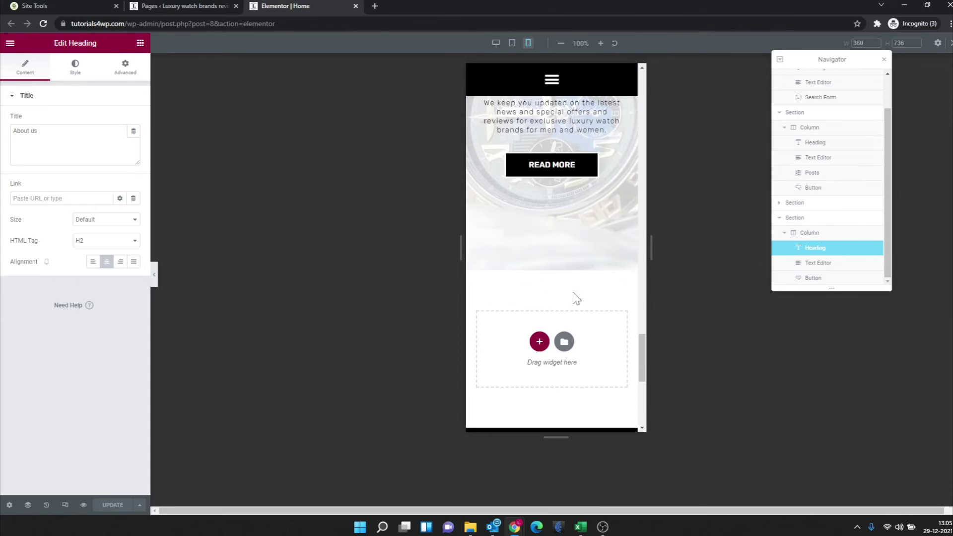
left_click(621, 159)
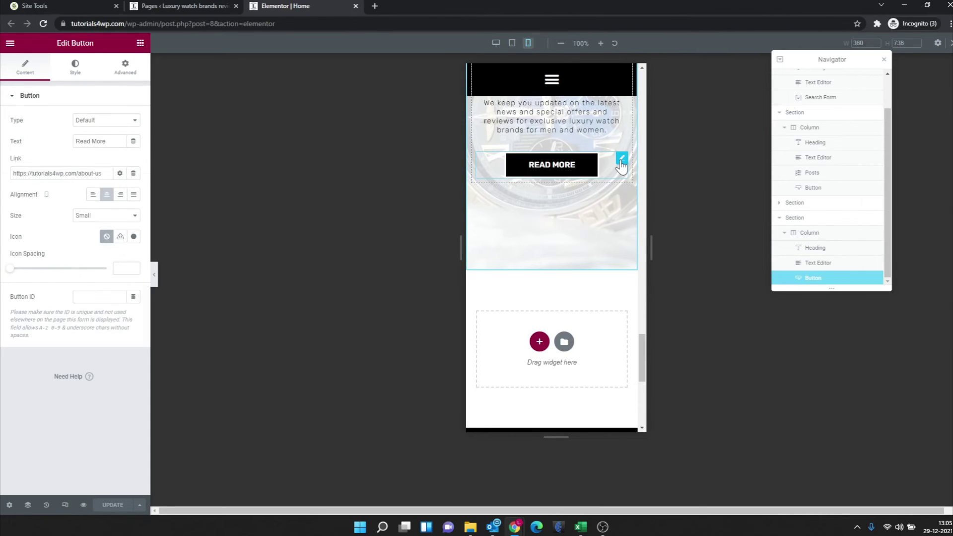
Scroll through the mobile page and close the Navigator
scroll(621, 176, "up", 5)
scroll(618, 175, "up", 15)
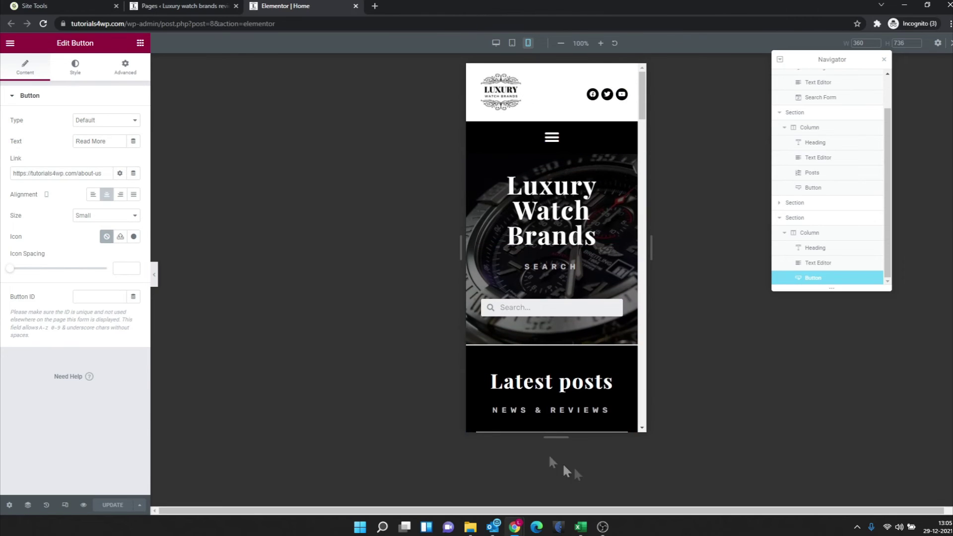
scroll(535, 332, "down", 5)
scroll(534, 324, "down", 8)
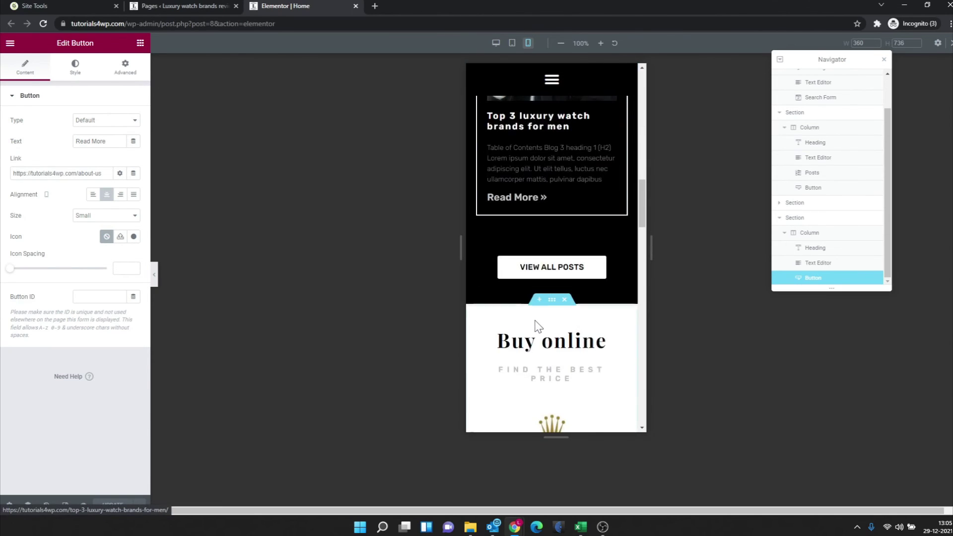
scroll(536, 320, "down", 8)
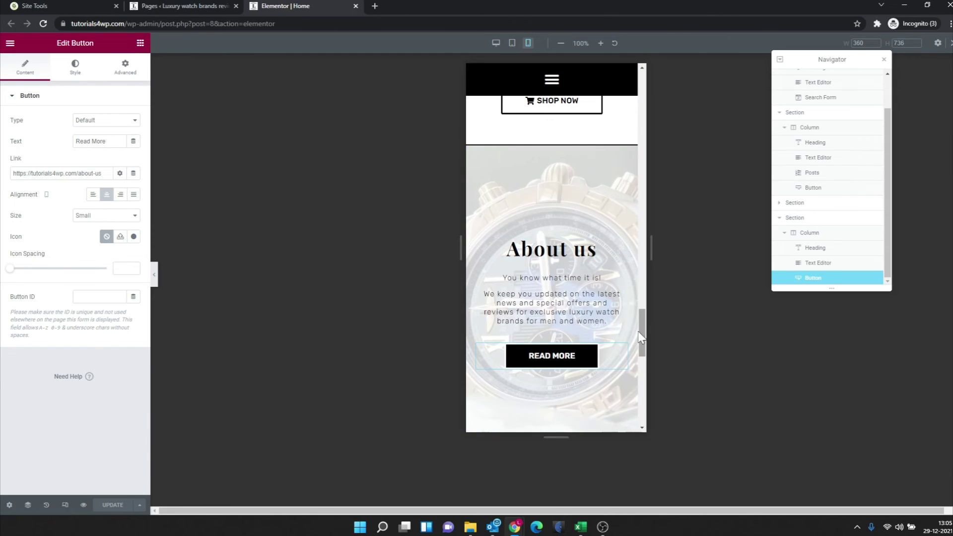
scroll(641, 325, "down", 2)
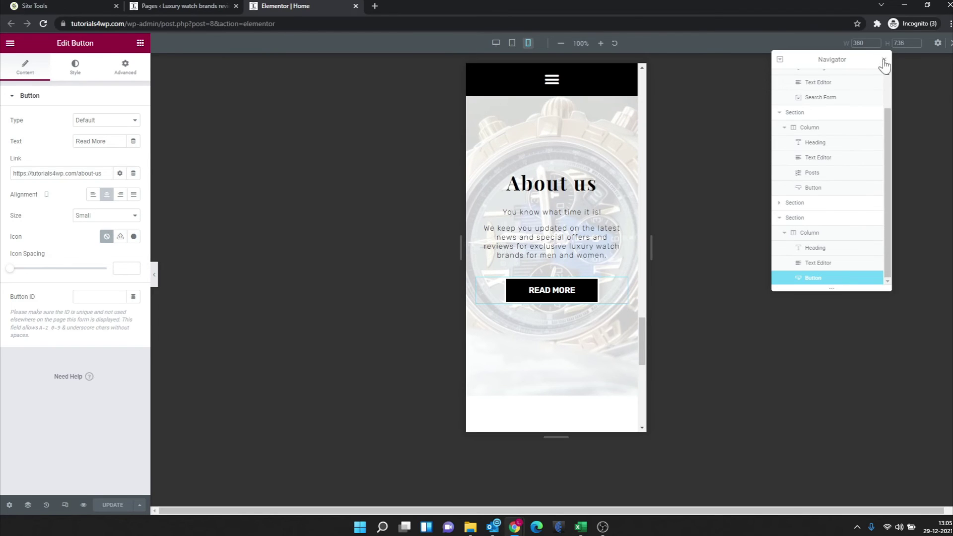
left_click(884, 61)
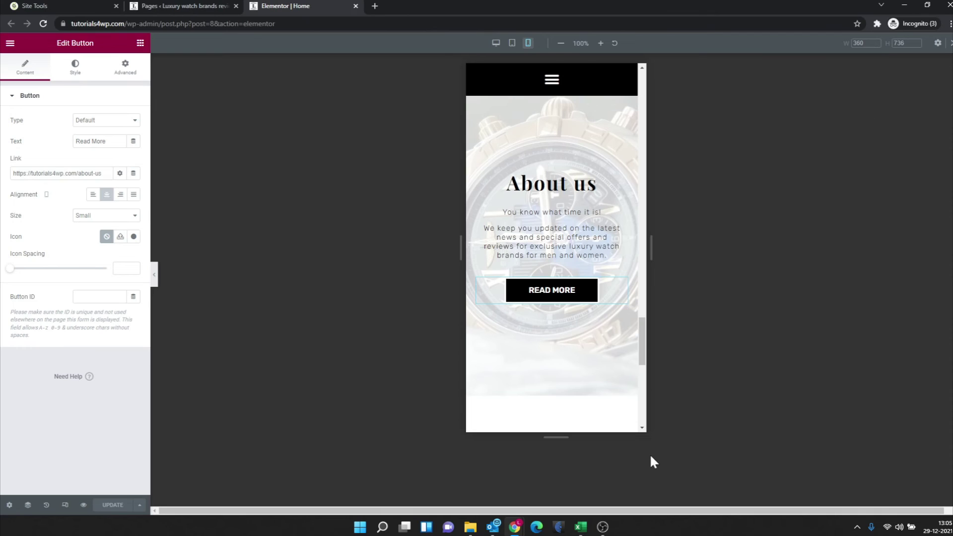
Open the Navigator from the About us text block's context menu, close it, and reopen it from the bottom bar
right_click(534, 219)
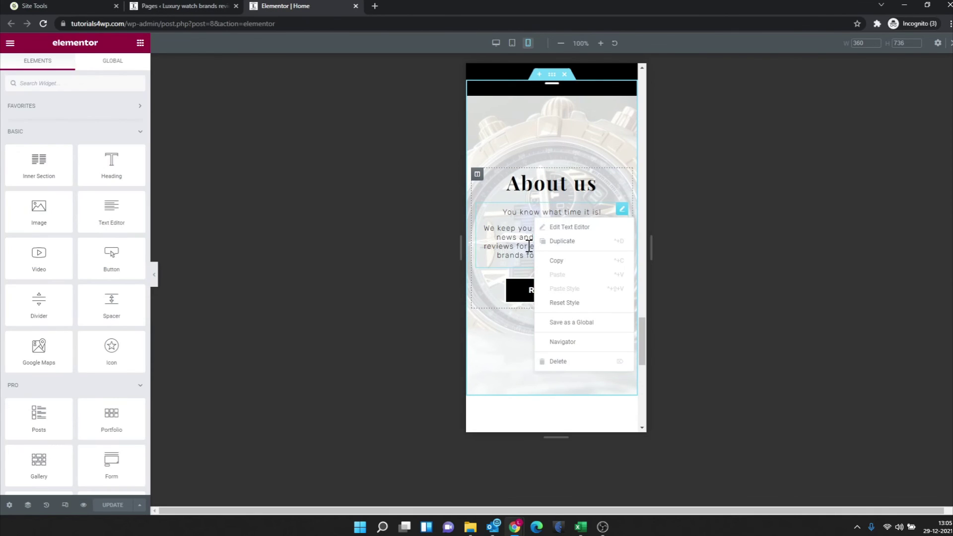
left_click(565, 342)
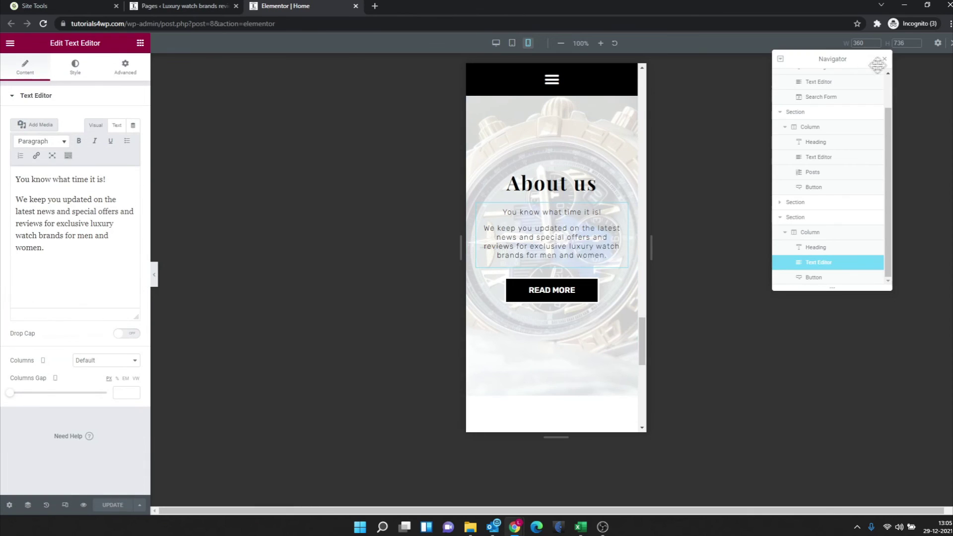
left_click(884, 59)
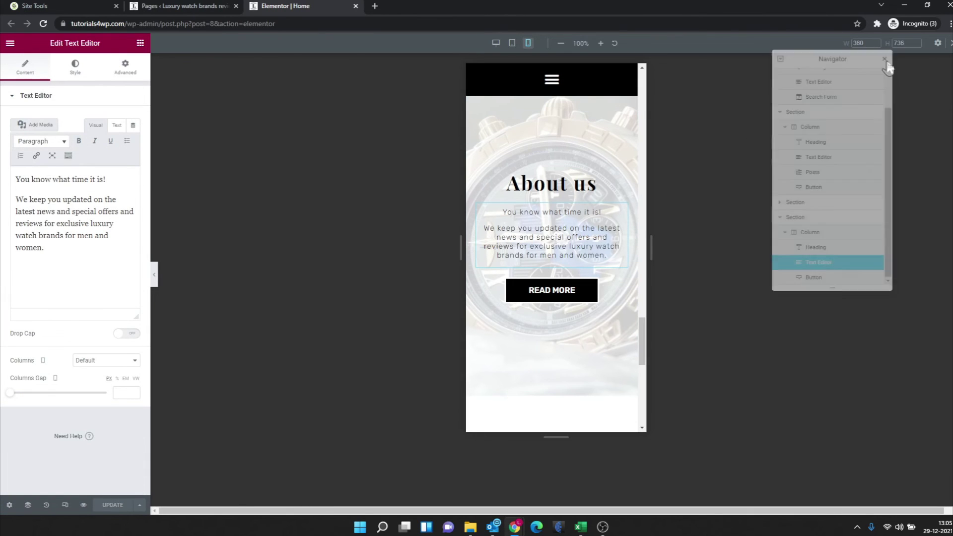
left_click(30, 512)
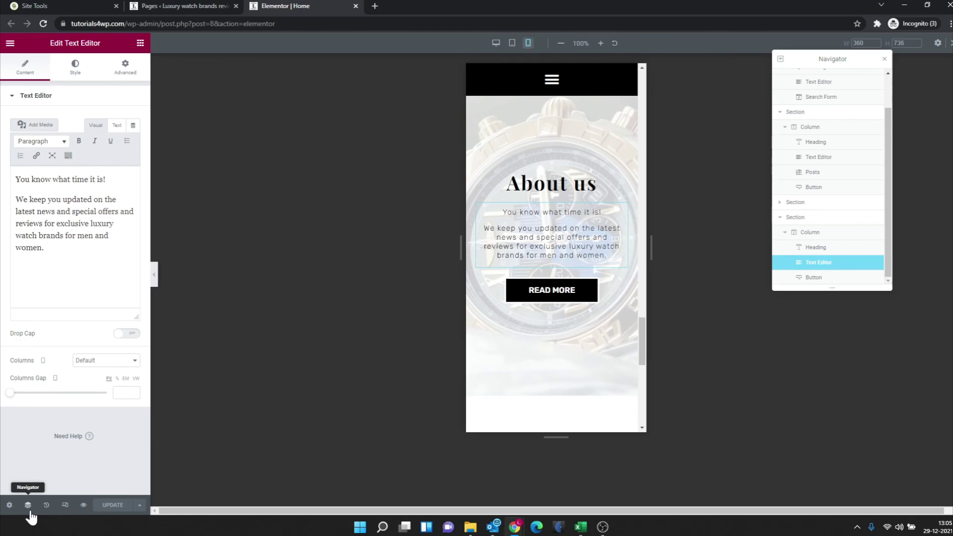